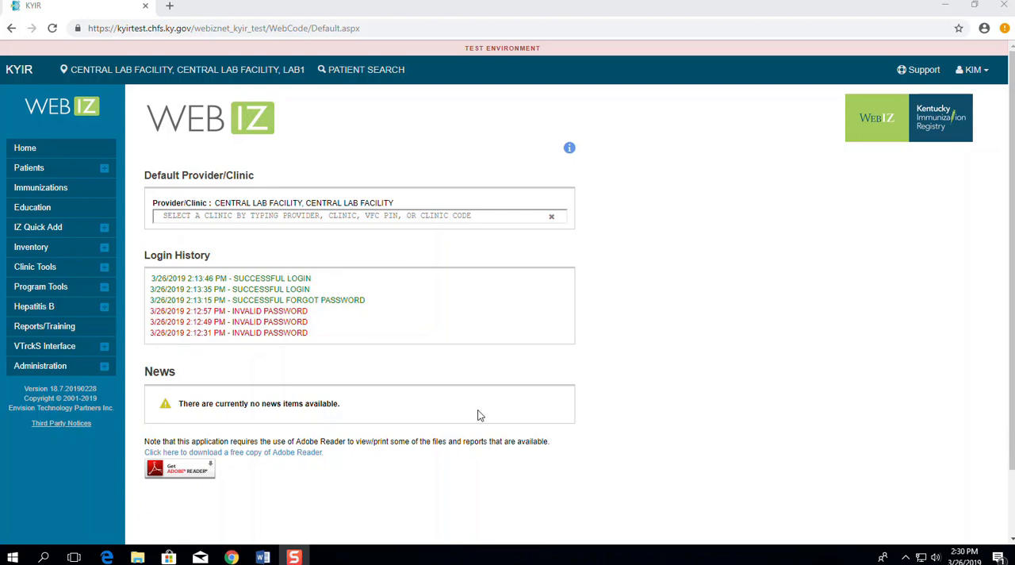
Step: Check the serial number in the freezer thermometer's record under the clinic's managed assets, and open the Storage Units list
click(35, 267)
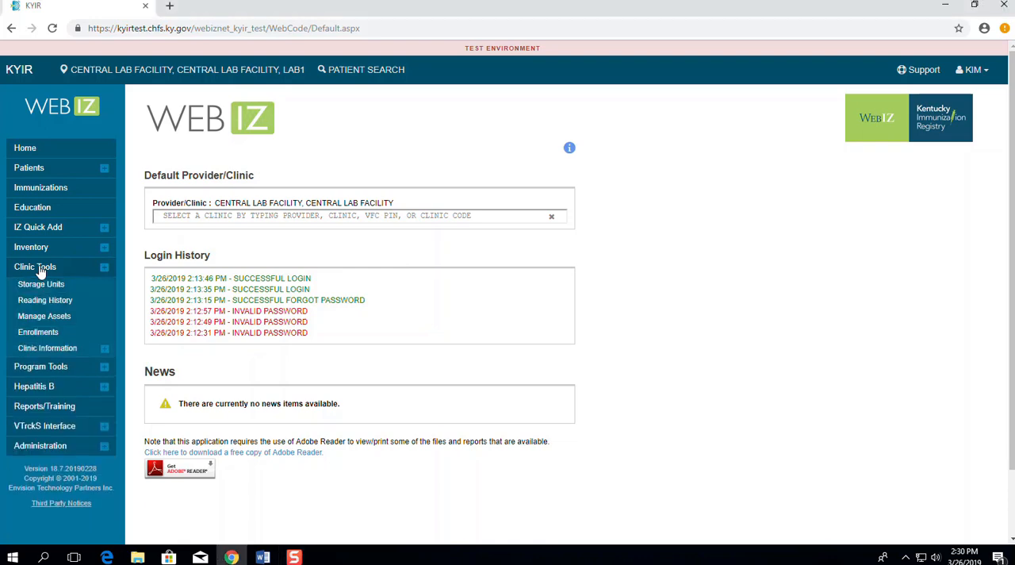
click(42, 316)
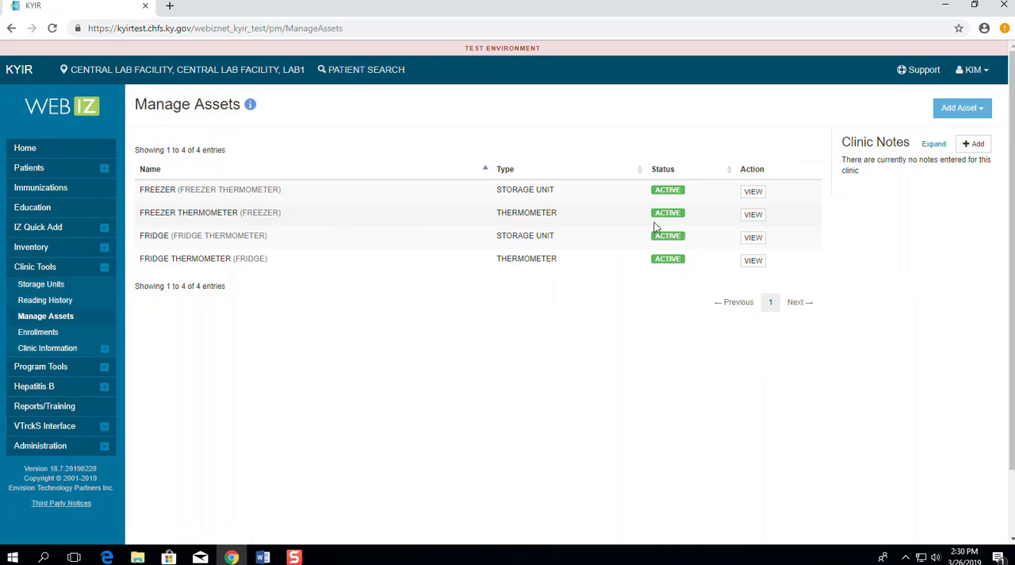
click(755, 216)
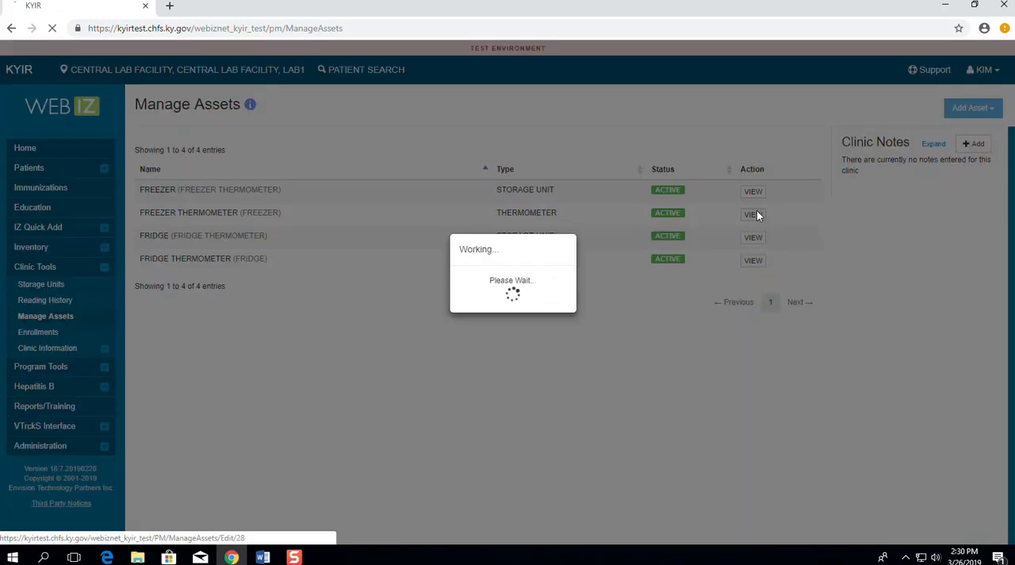
drag(554, 228, 481, 224)
click(538, 264)
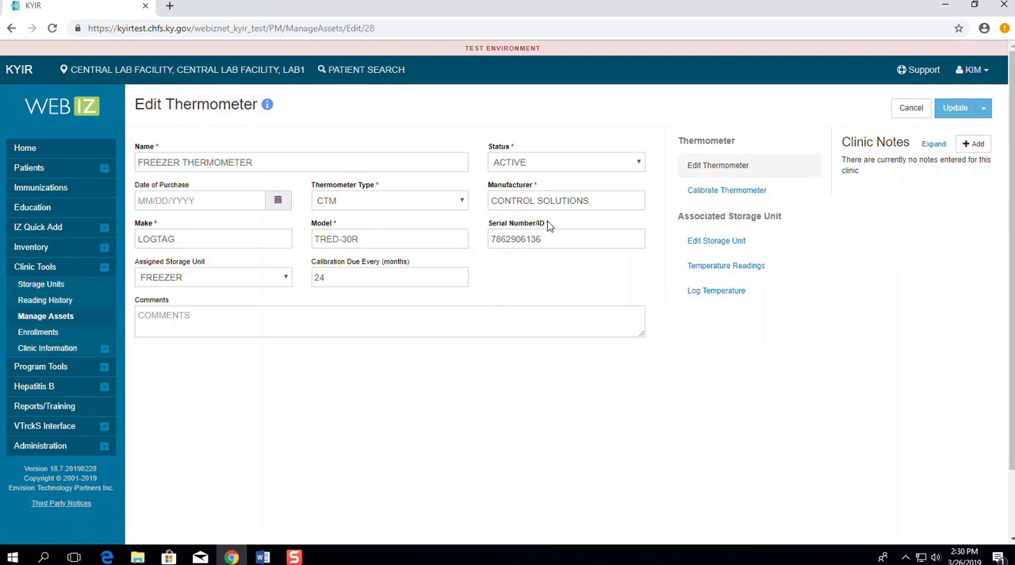
drag(549, 228, 487, 227)
click(575, 272)
click(43, 285)
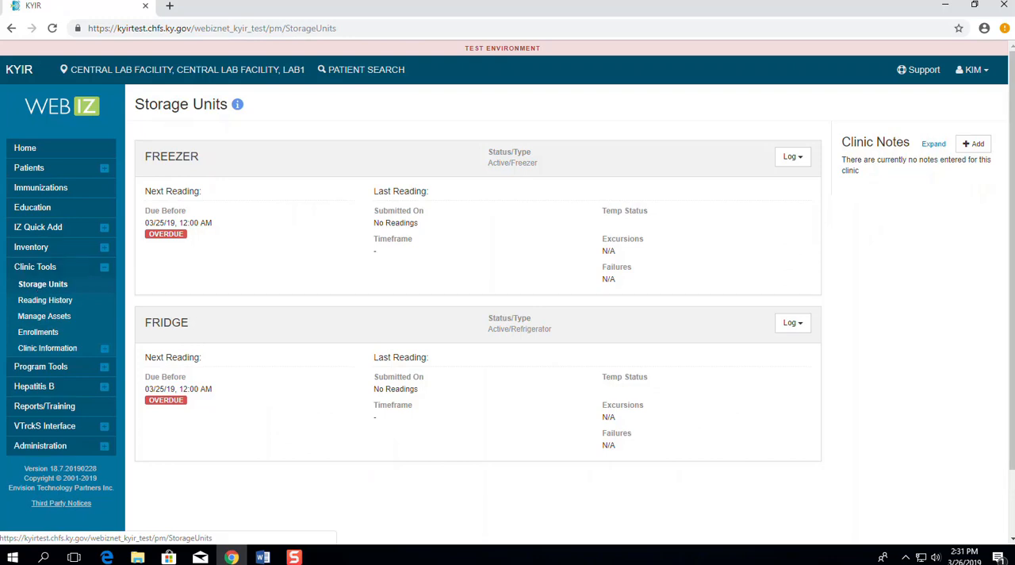
Step: Switch to the Word guide and read how to save a LogTag temperature log as CSV with its file name kept, then minimize it
click(261, 558)
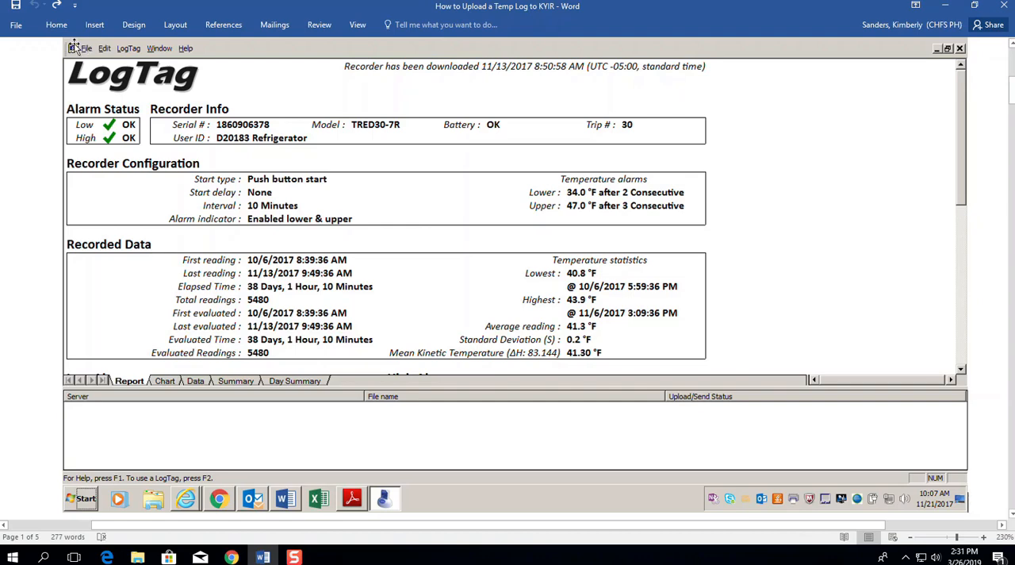
scroll(226, 305, down, 15)
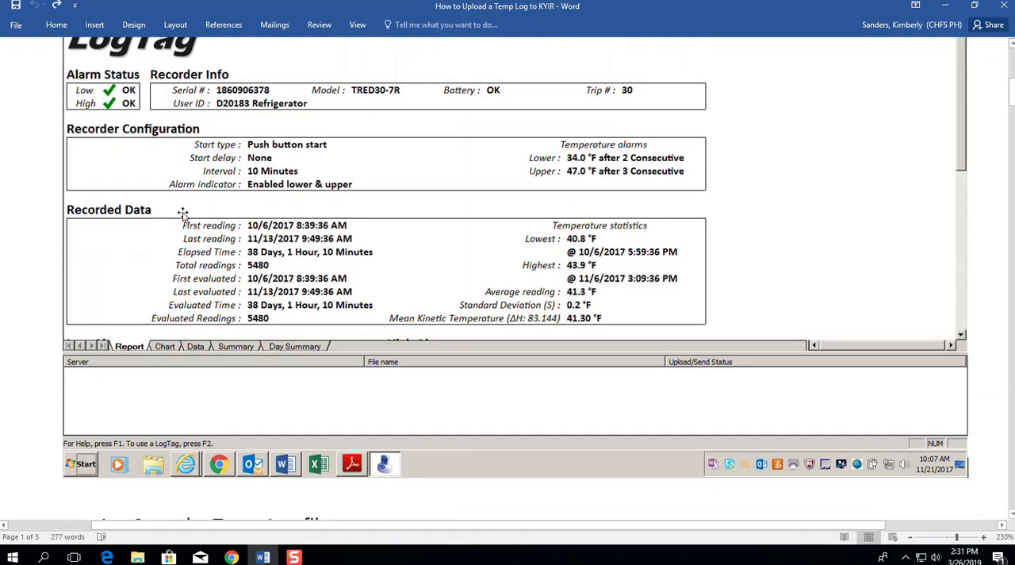
scroll(222, 294, down, 3)
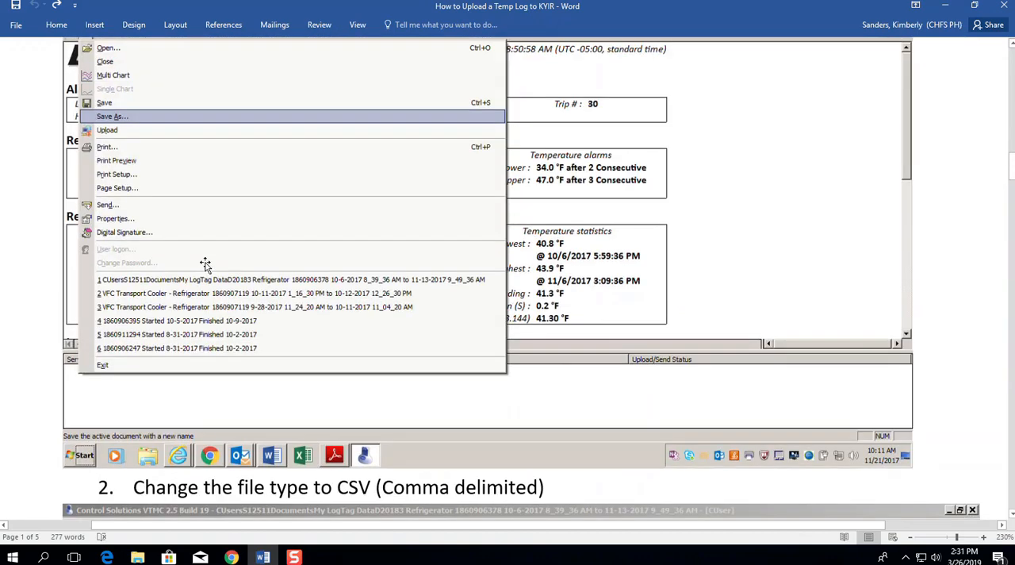
scroll(183, 139, up, 2)
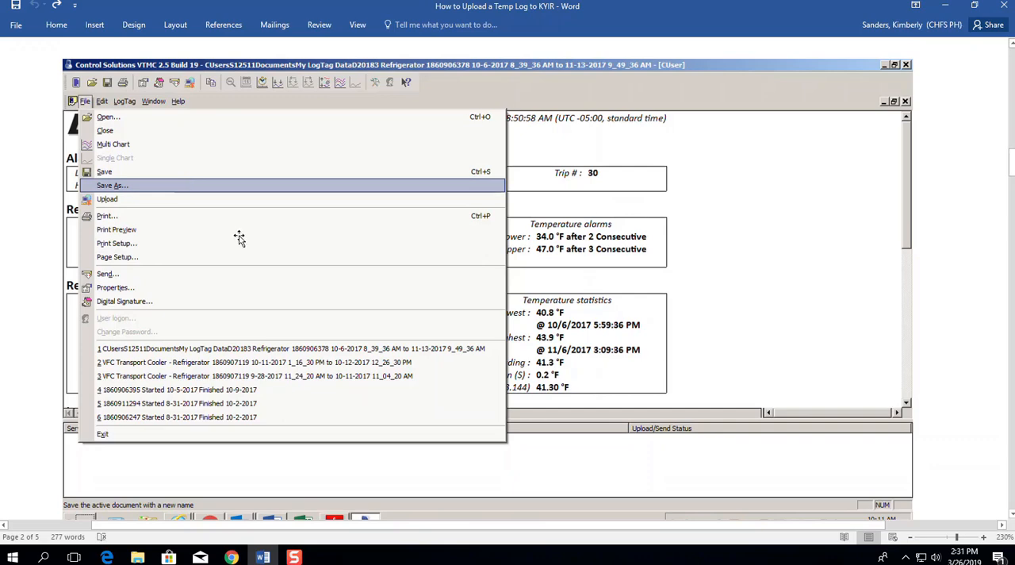
scroll(238, 238, down, 15)
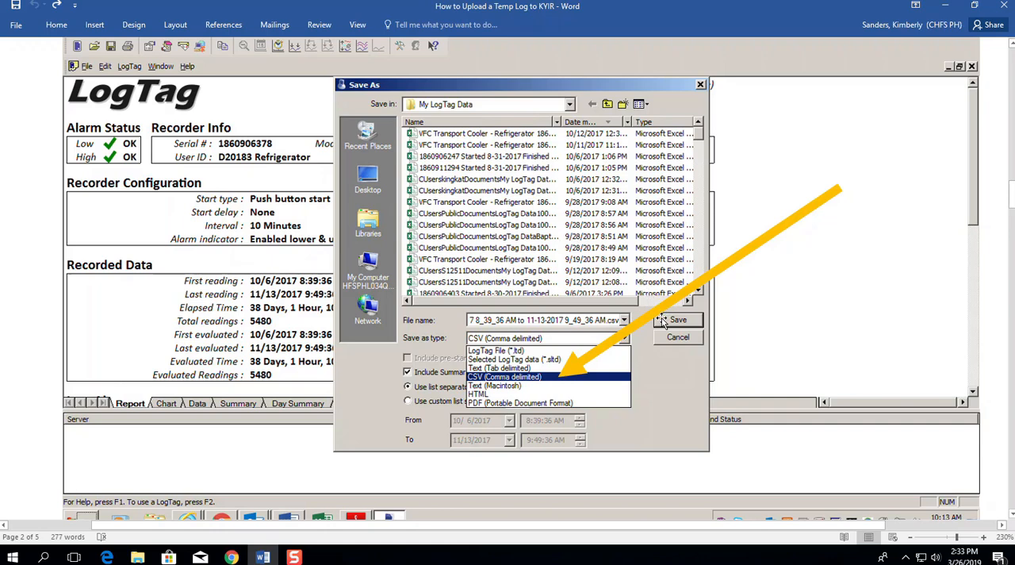
scroll(604, 365, down, 5)
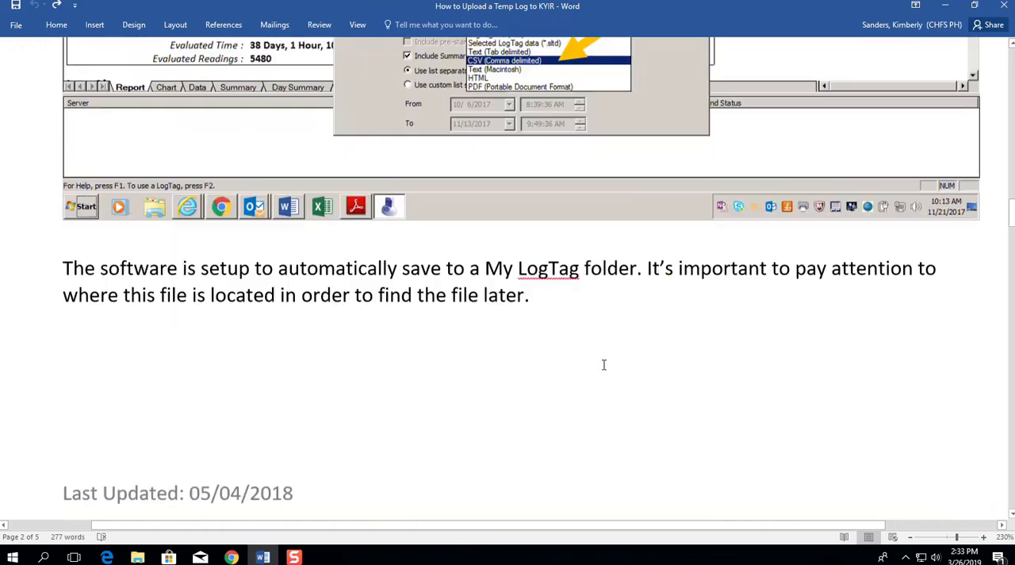
scroll(604, 364, down, 10)
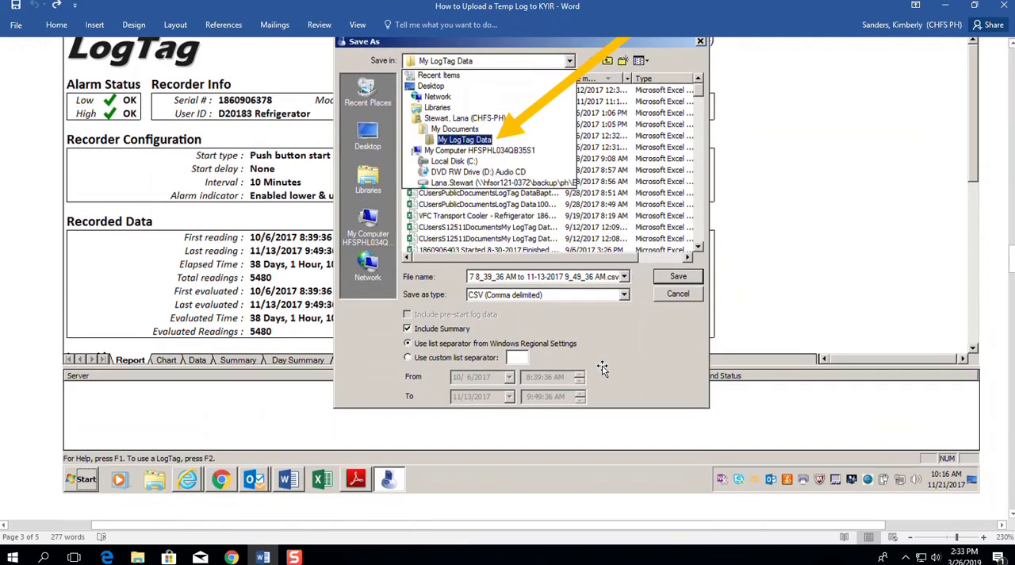
scroll(603, 367, down, 2)
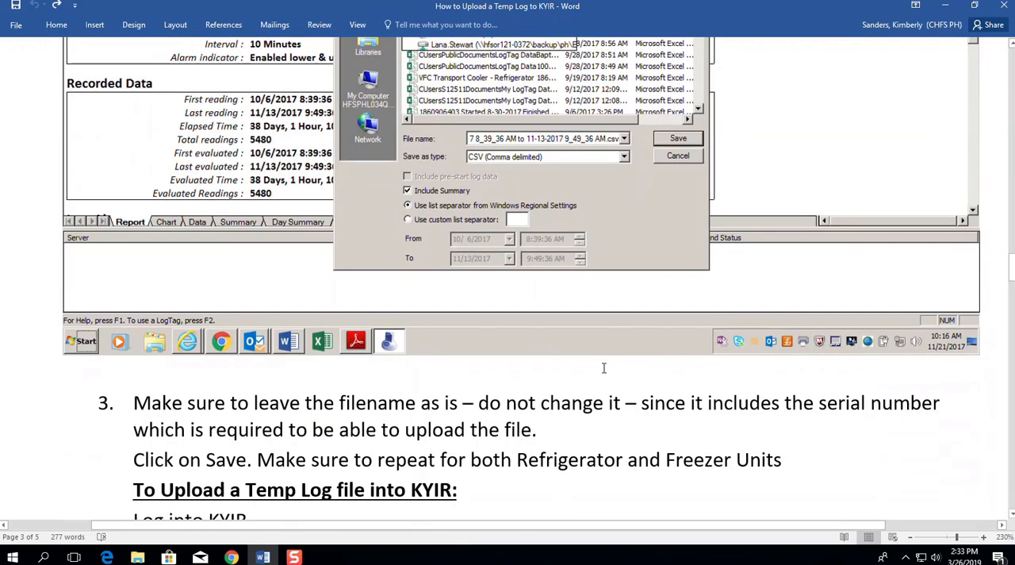
click(941, 8)
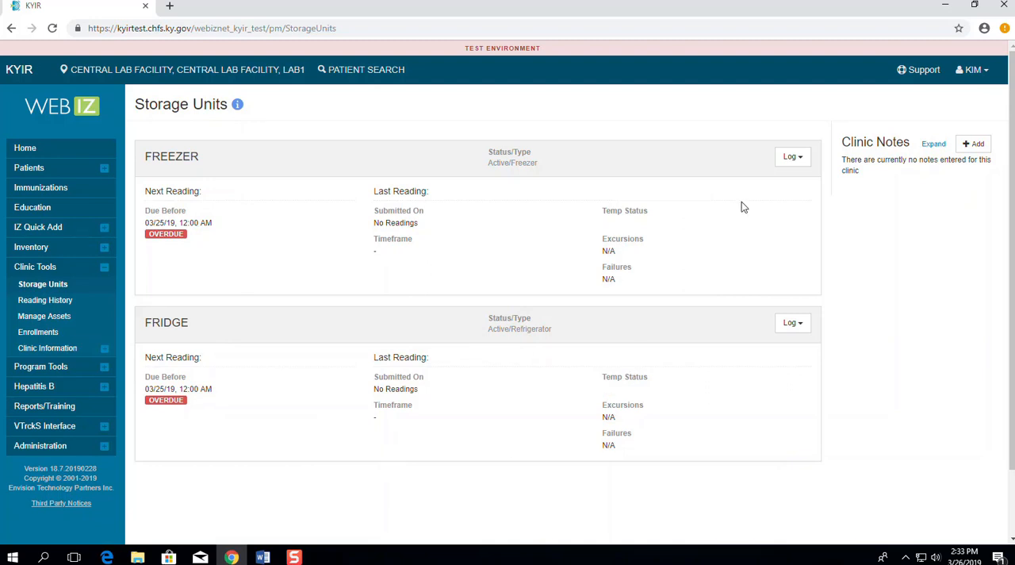
Step: Start a CTM temperature upload for the FREEZER unit and set the clinic's temperature scale to Fahrenheit
click(790, 159)
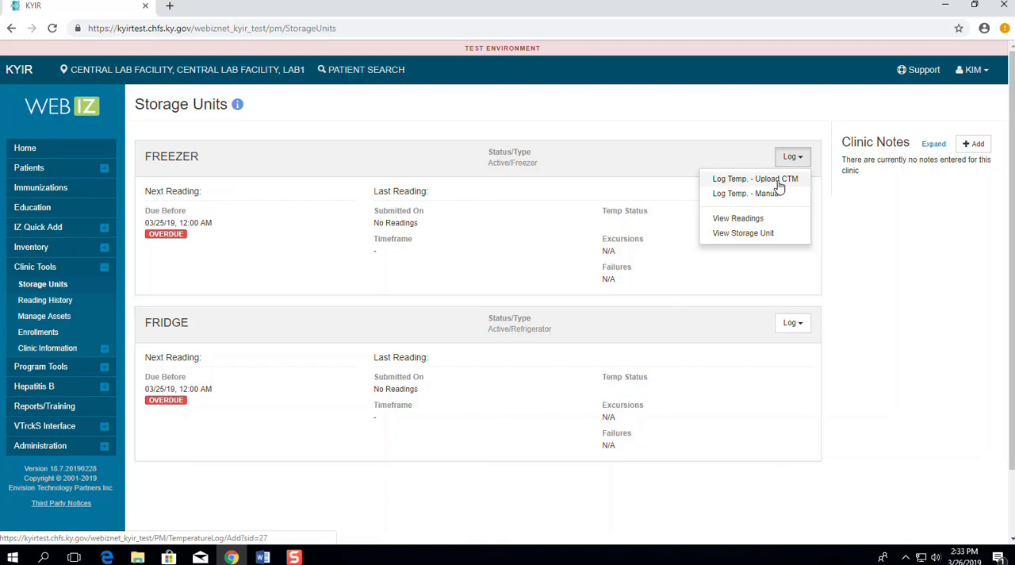
click(779, 181)
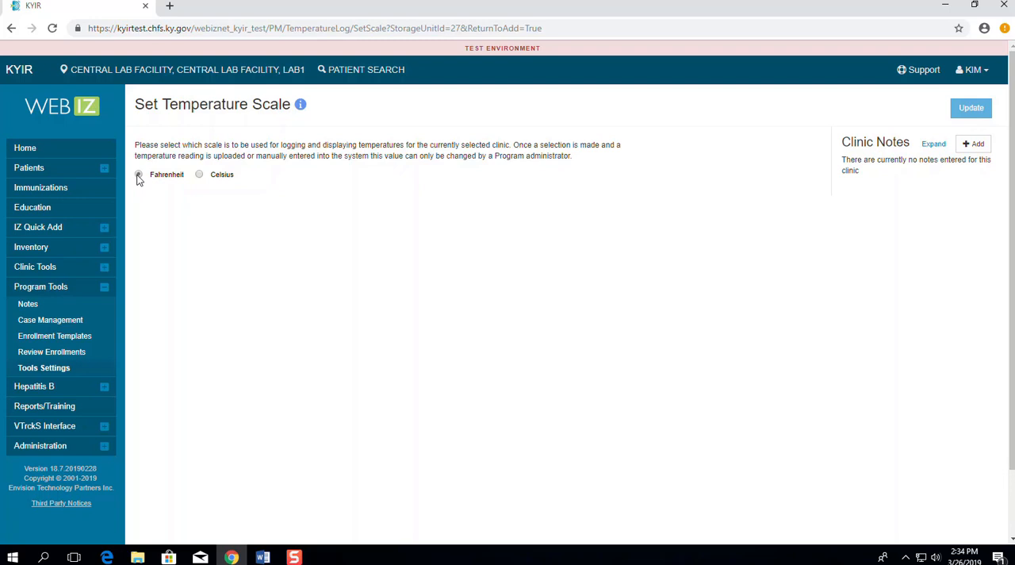
click(139, 175)
click(961, 111)
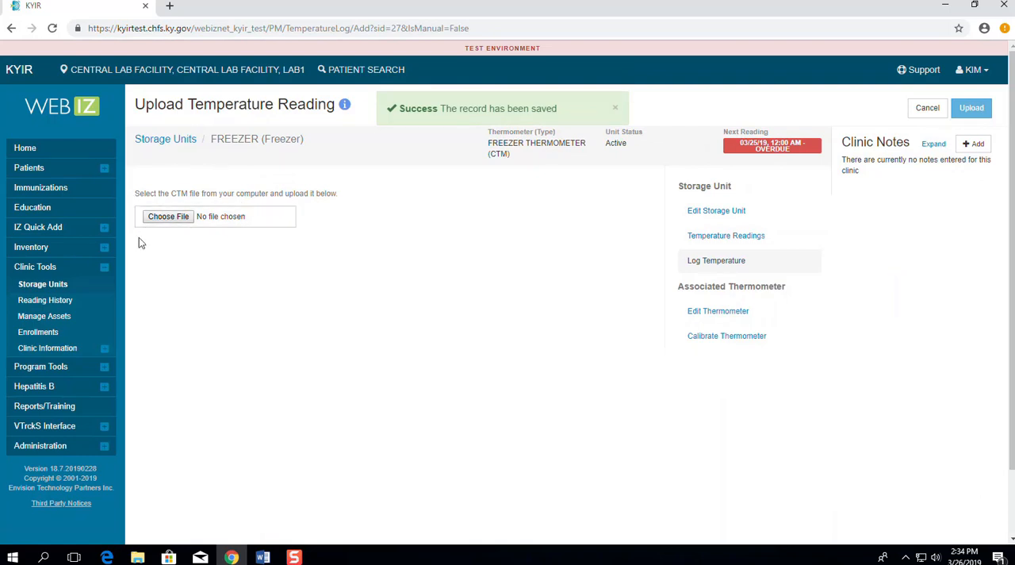
click(185, 223)
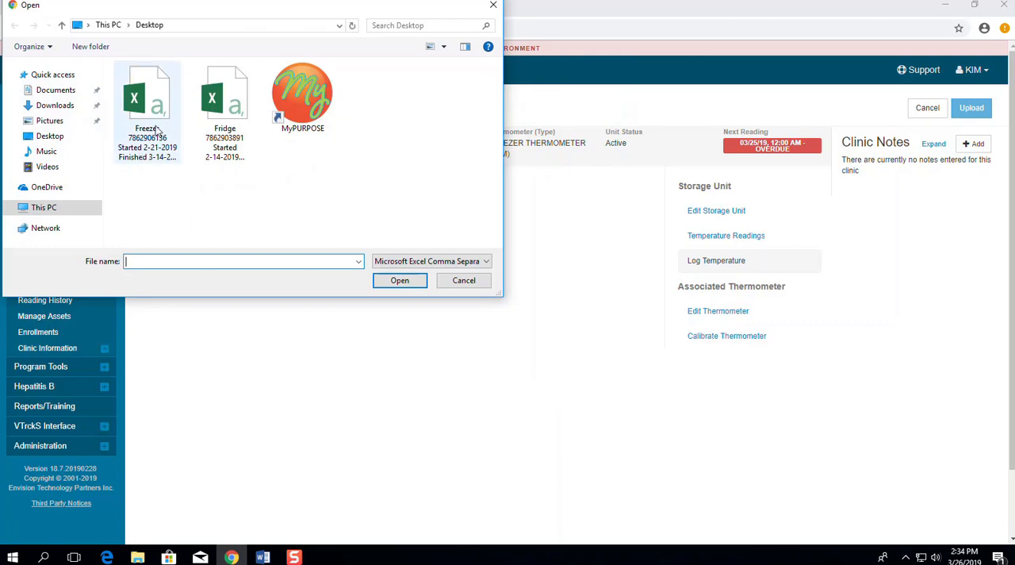
click(156, 153)
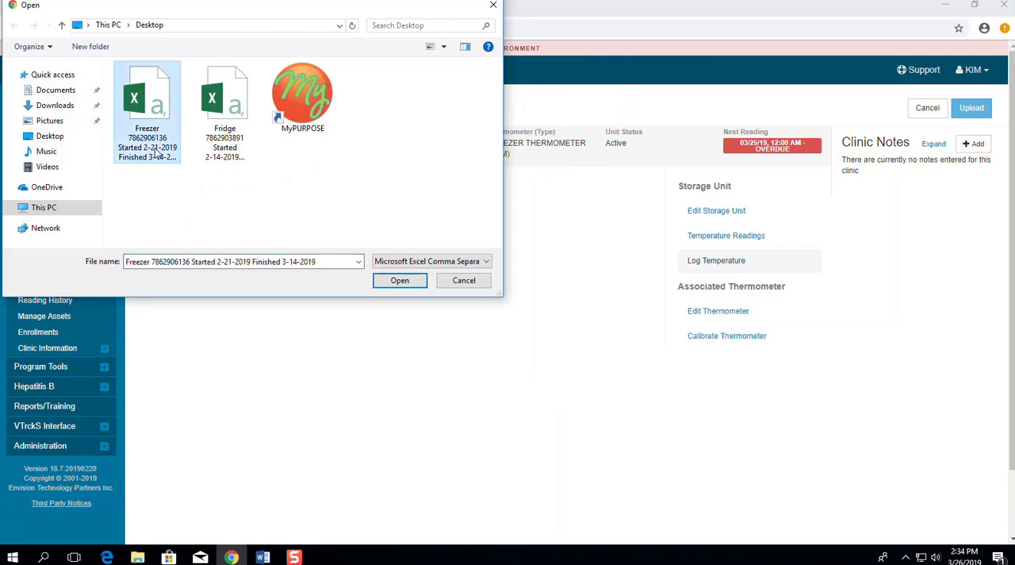
click(400, 281)
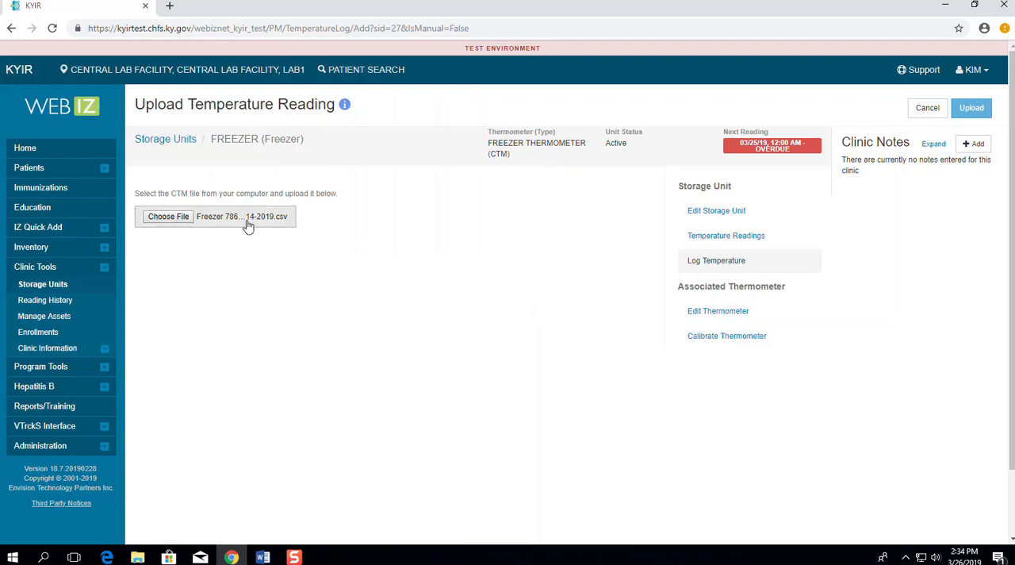
mouse_move(243, 233)
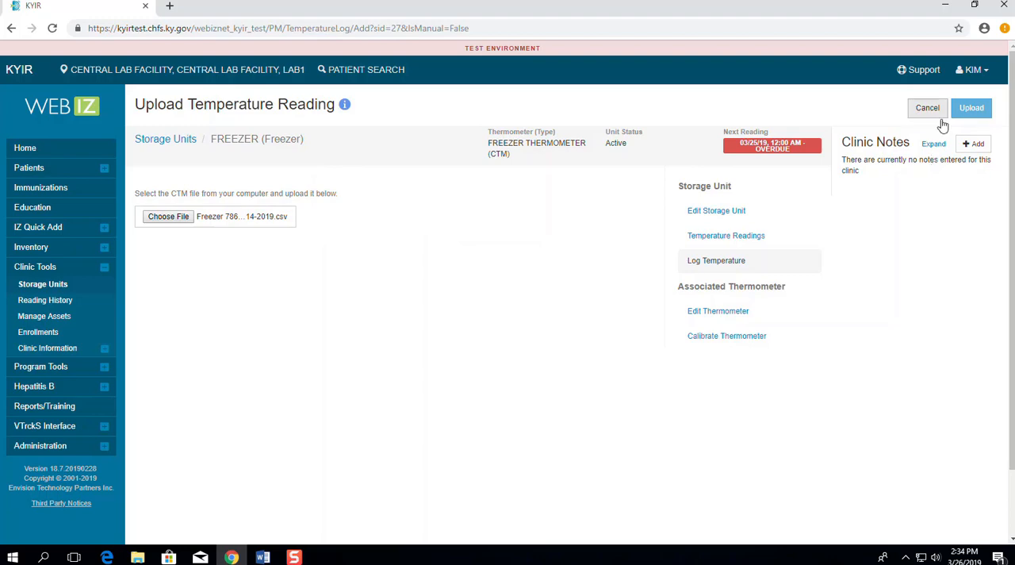
click(967, 115)
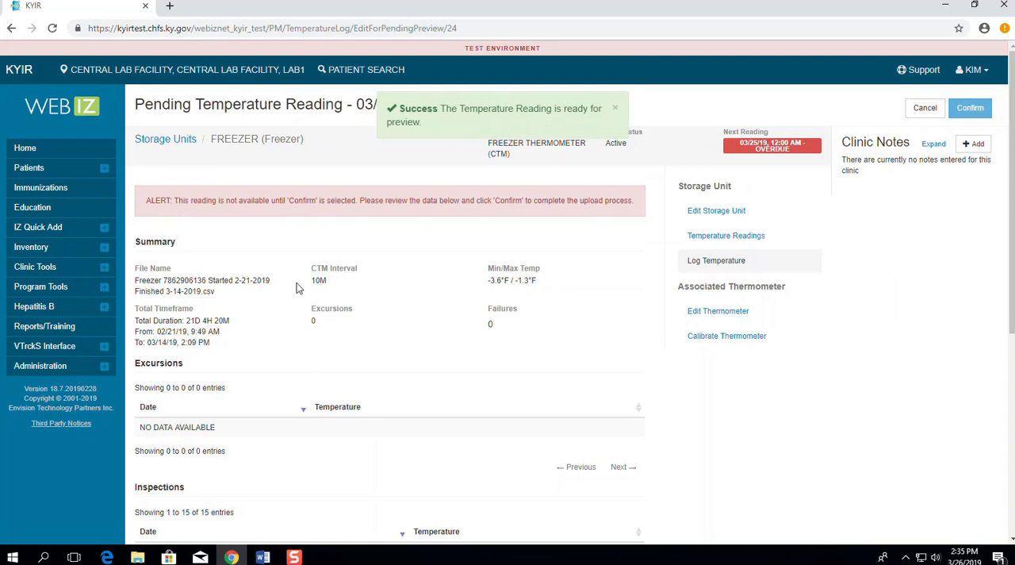
Step: Review and confirm the pending freezer temperature reading, and return to the Storage Units list
scroll(311, 301, down, 2)
scroll(311, 305, down, 2)
scroll(311, 304, up, 5)
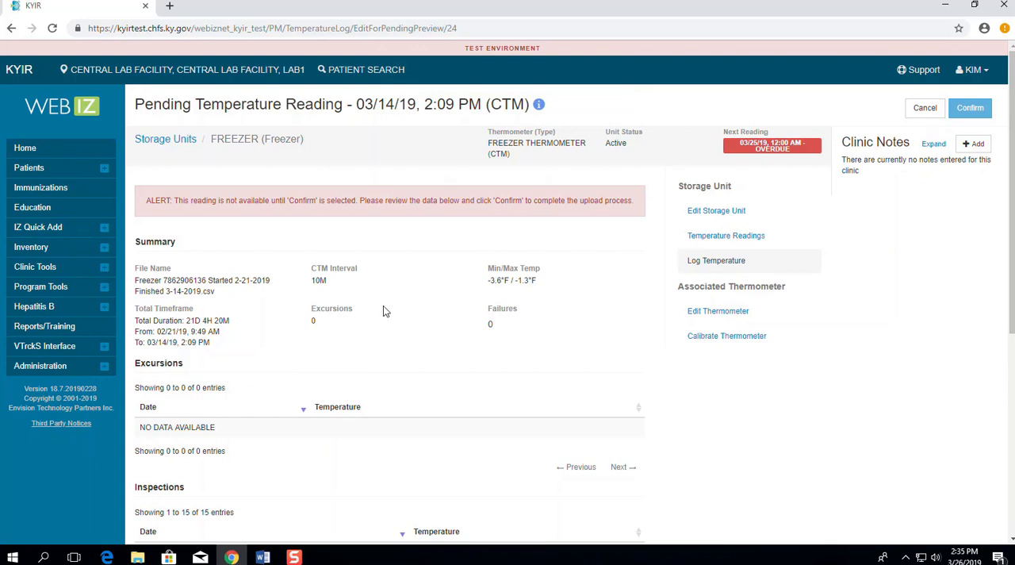
click(971, 110)
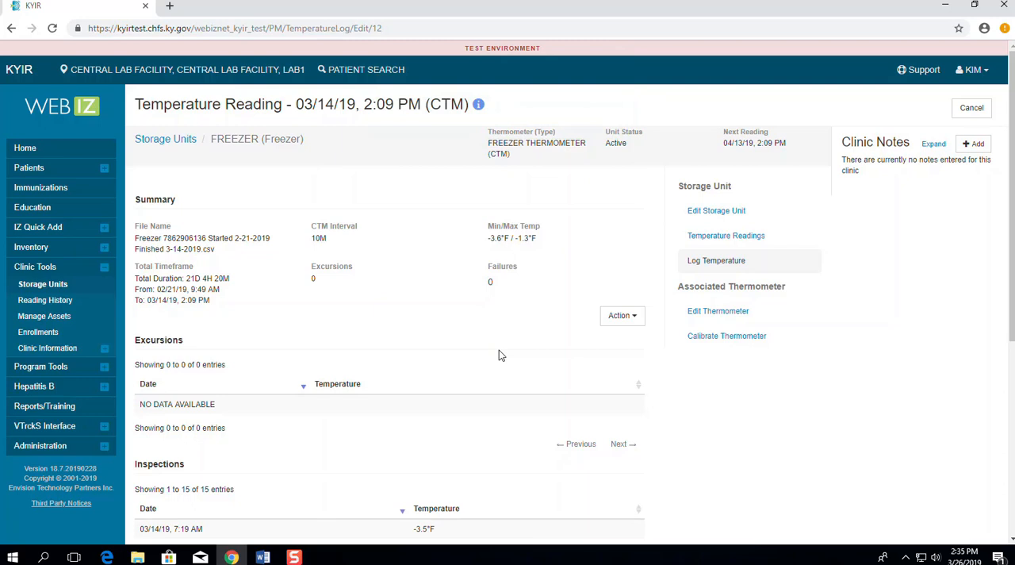
click(58, 285)
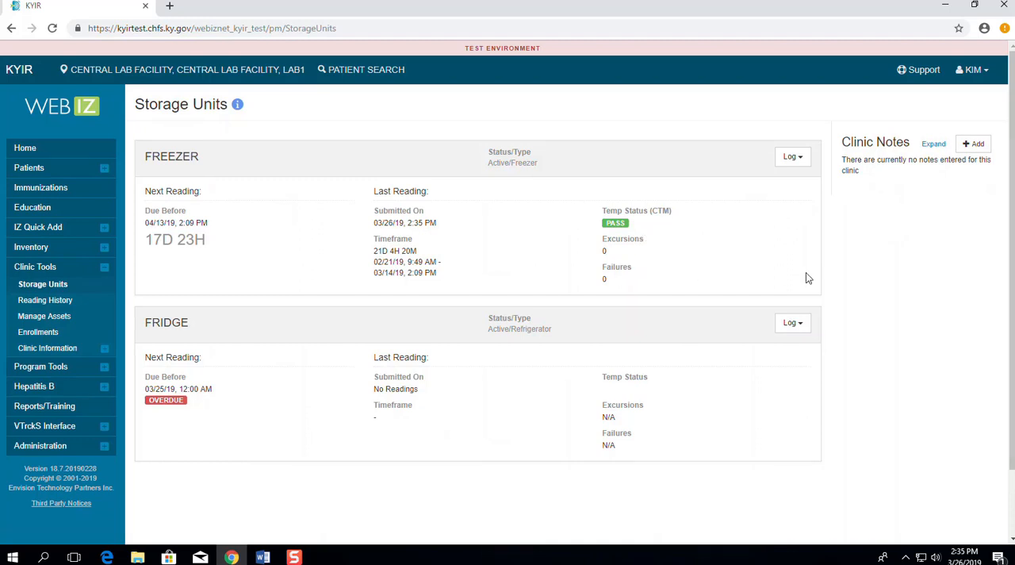
click(790, 334)
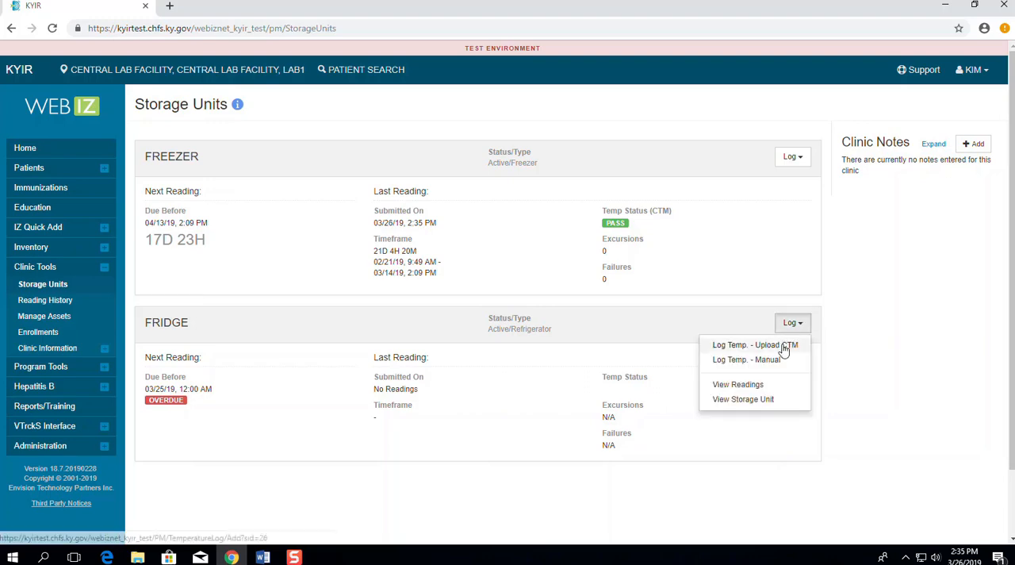
click(782, 344)
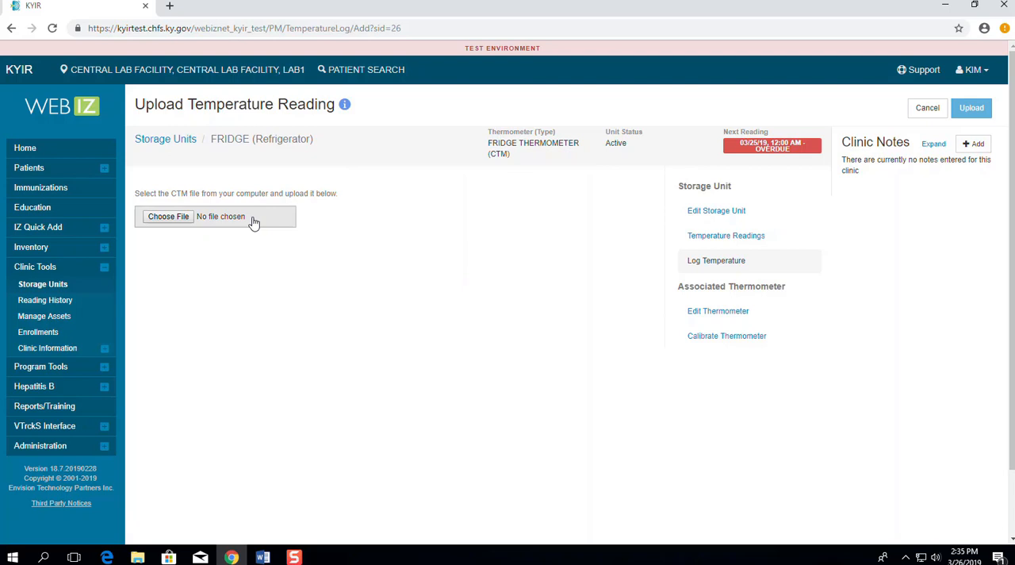
click(186, 217)
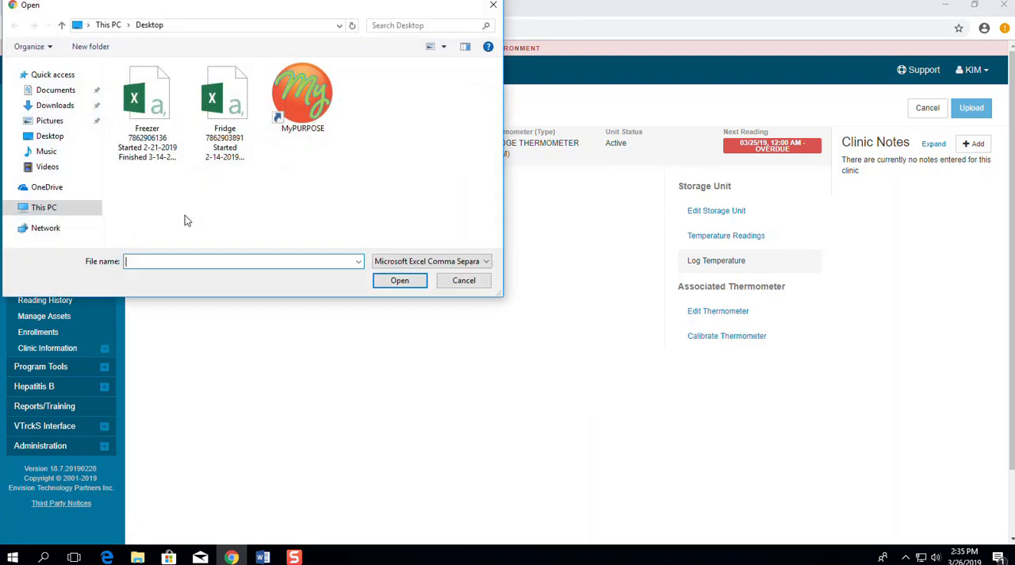
click(236, 130)
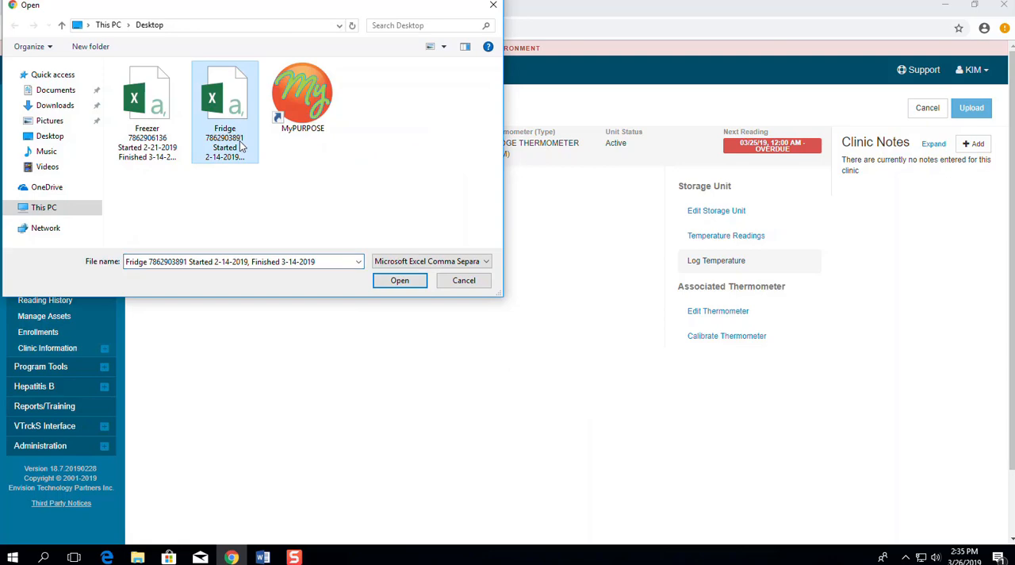
click(415, 285)
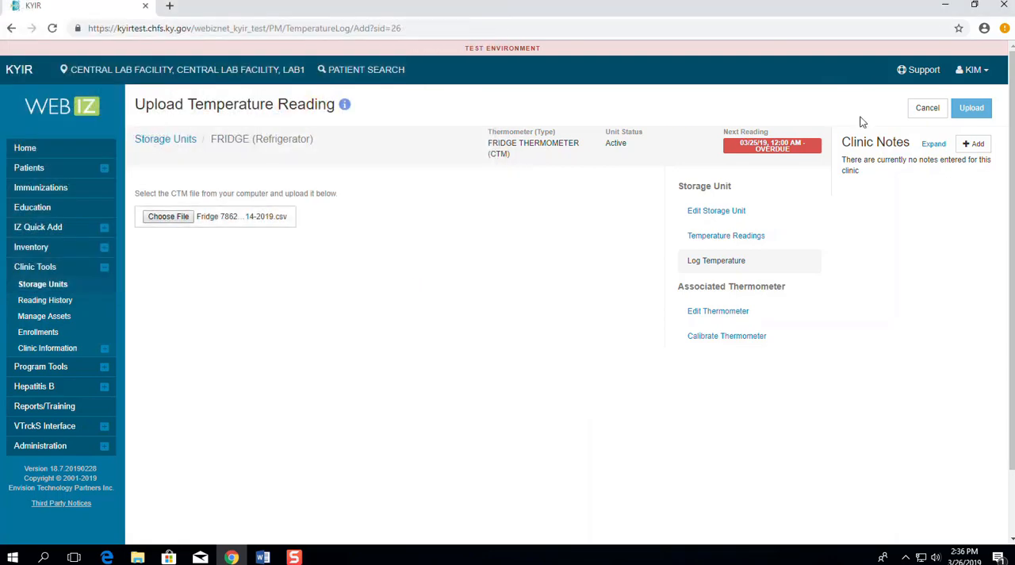
click(975, 107)
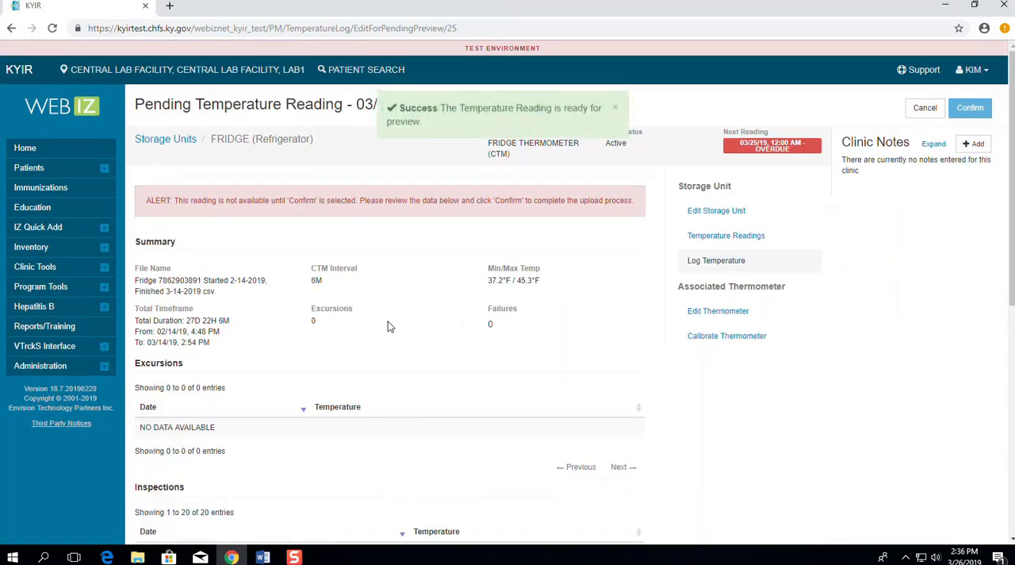
Step: Review and confirm the pending fridge temperature reading, and return to the Storage Units list
scroll(379, 421, down, 1)
scroll(379, 422, up, 1)
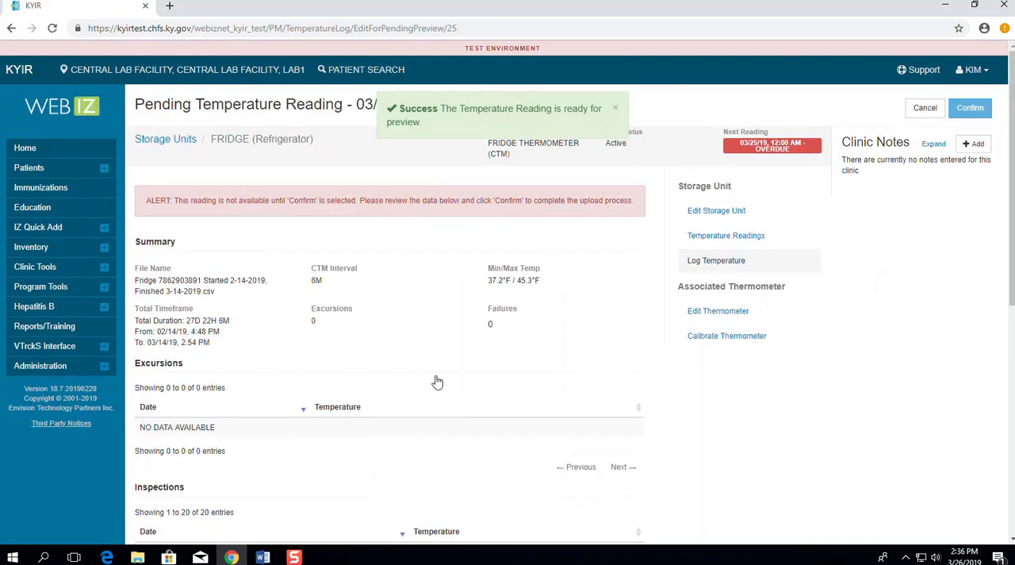
click(978, 112)
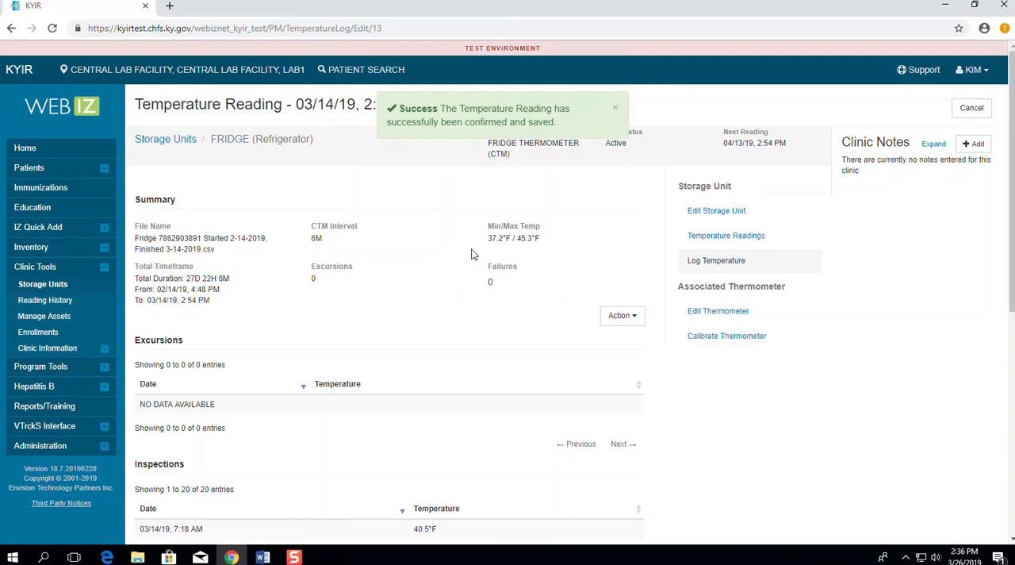
scroll(474, 254, down, 1)
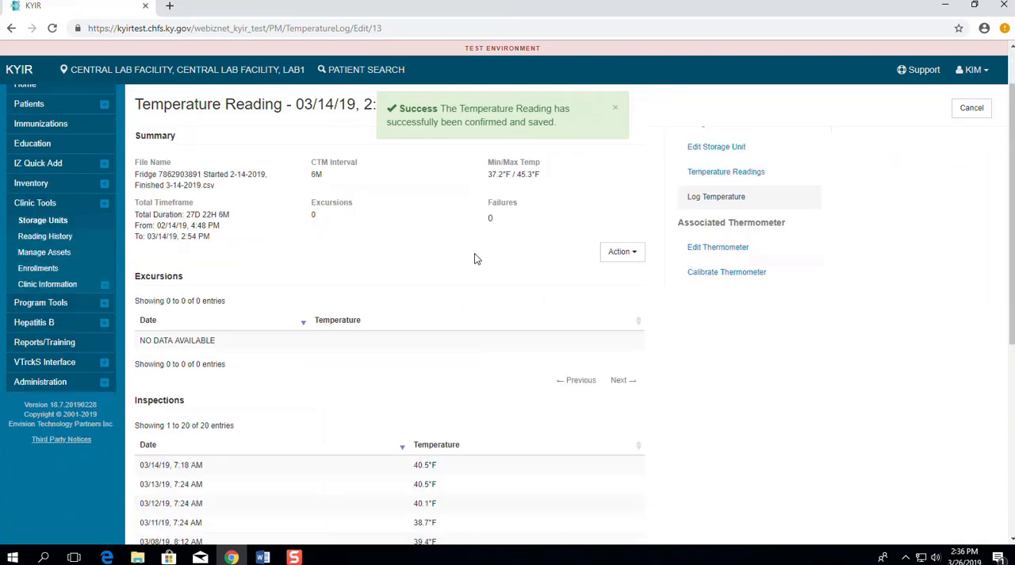
click(44, 221)
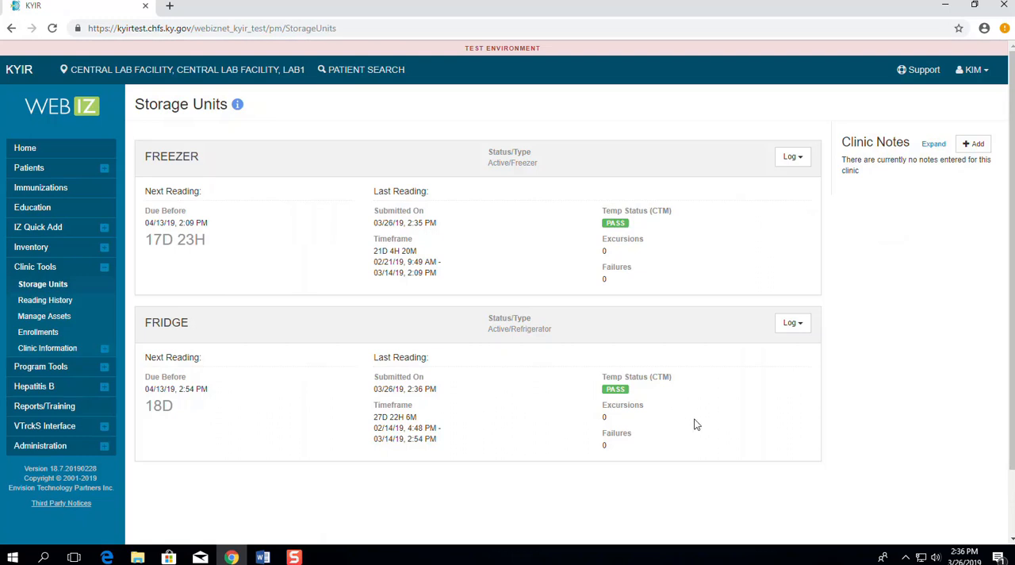
Step: Review the FRIDGE CTM reading from the temperature reading history, and return to the Storage Units list
click(58, 302)
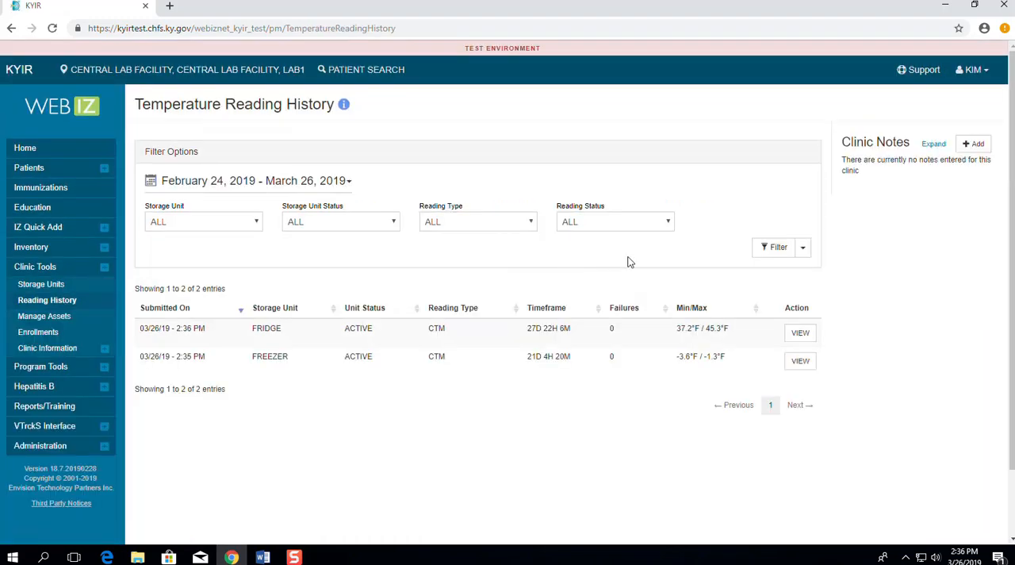
click(801, 341)
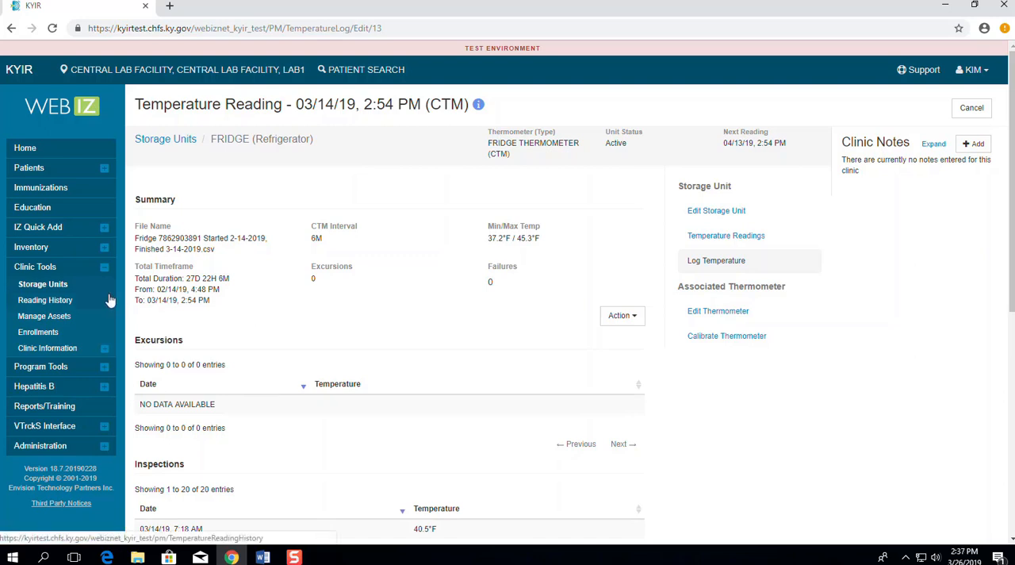
click(44, 289)
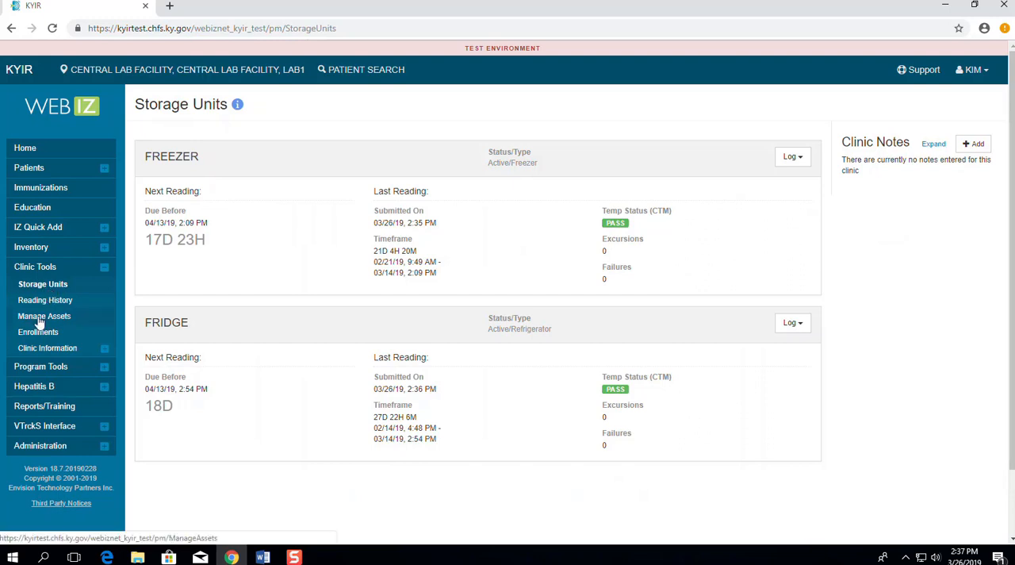
Step: Review the FRIDGE storage unit's details among the managed assets, and return to the asset list without updating it
click(39, 317)
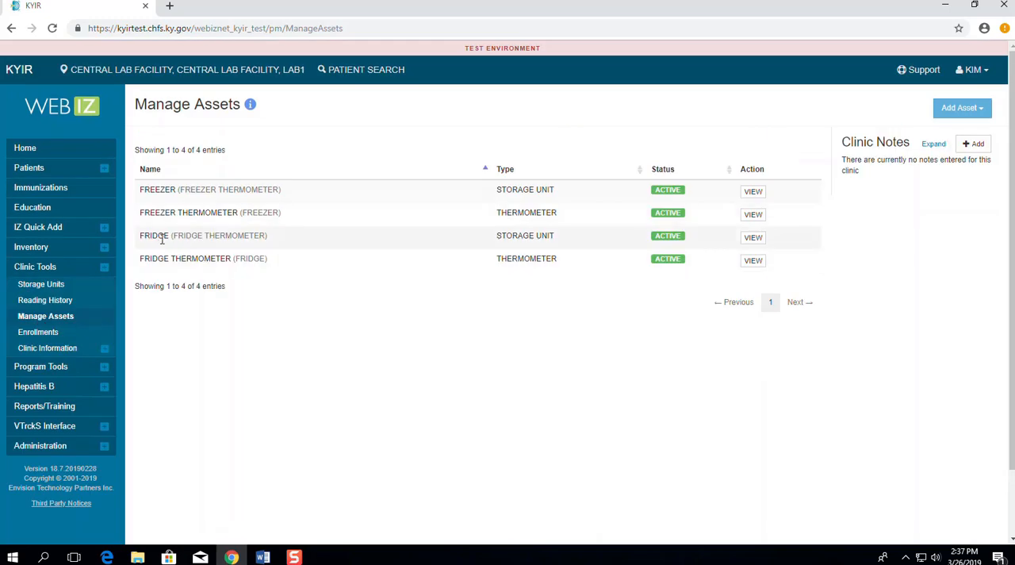
click(757, 238)
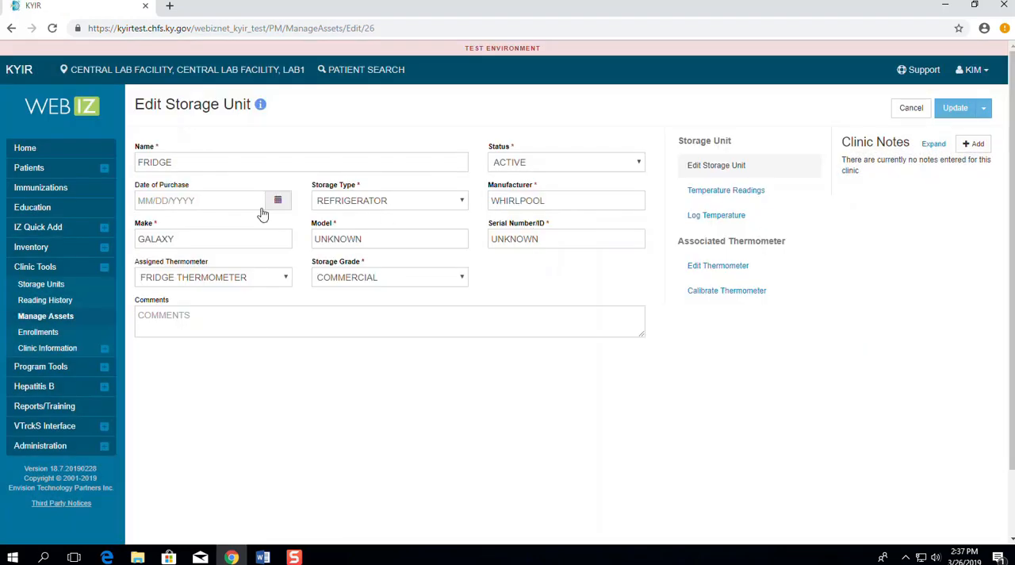
click(912, 109)
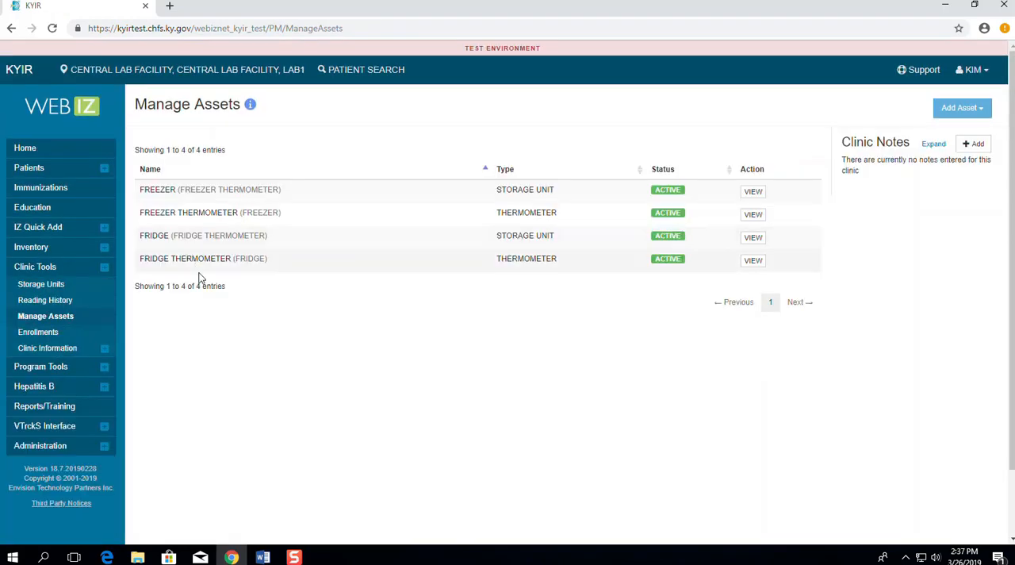
Step: Submit a calibration for the FRIDGE THERMOMETER with the calibration date 06/30/2018
click(754, 261)
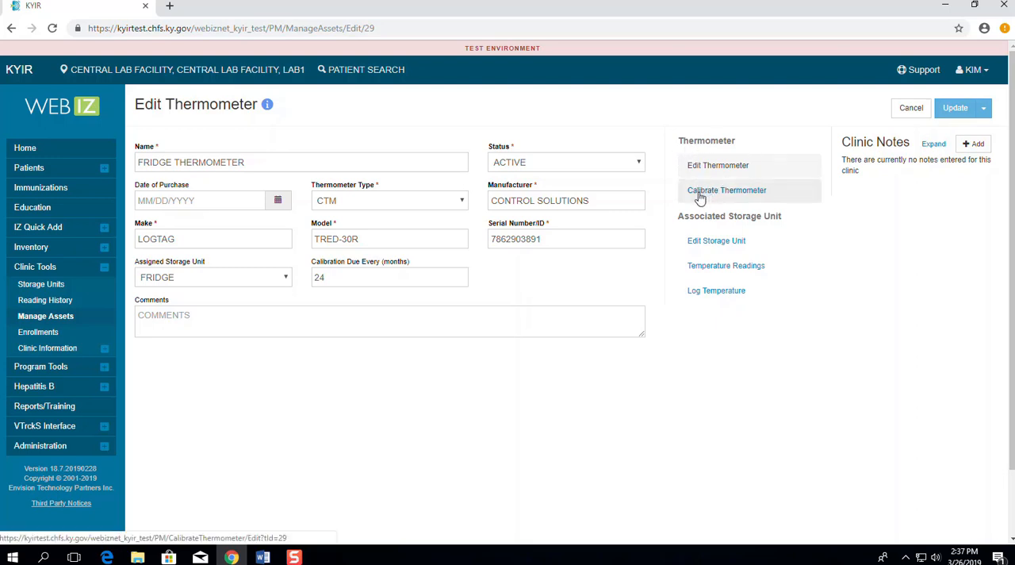
click(750, 193)
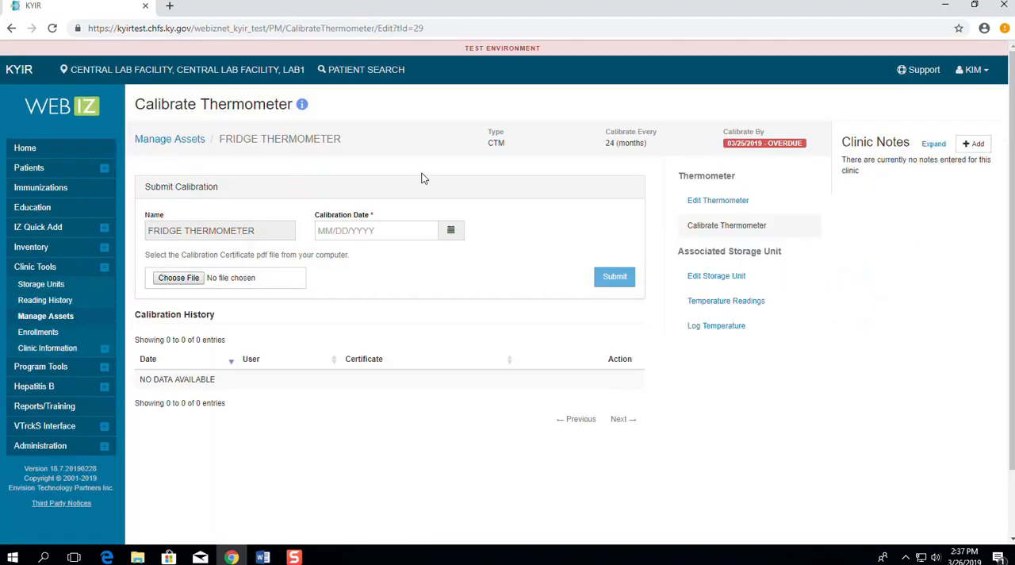
click(348, 231)
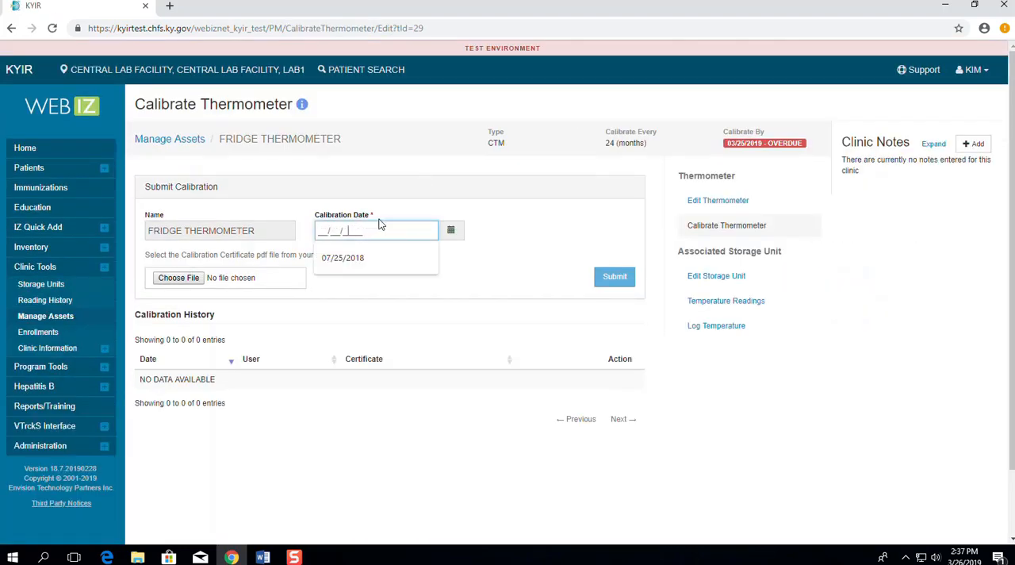
click(381, 218)
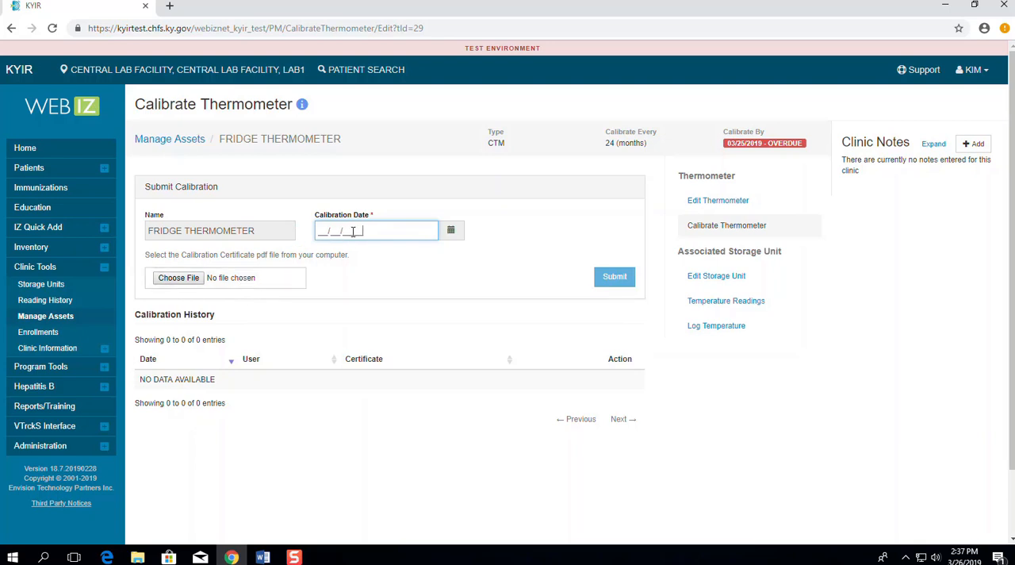
click(318, 231)
text(06302019)
key(BackSpace)
text(8)
click(616, 275)
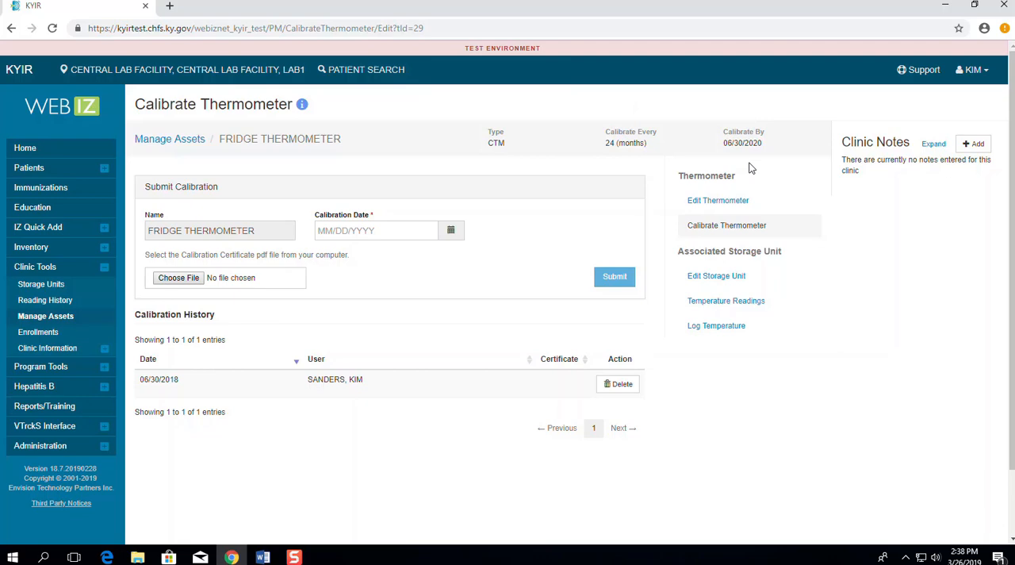
Step: Return to the Storage Units list and log out of the registry
click(34, 286)
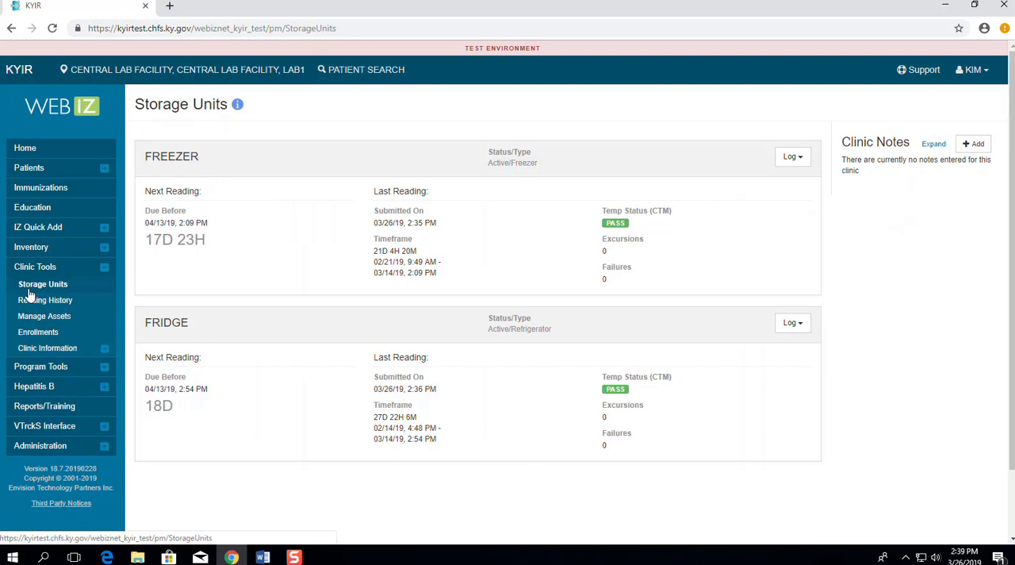
click(976, 70)
click(910, 102)
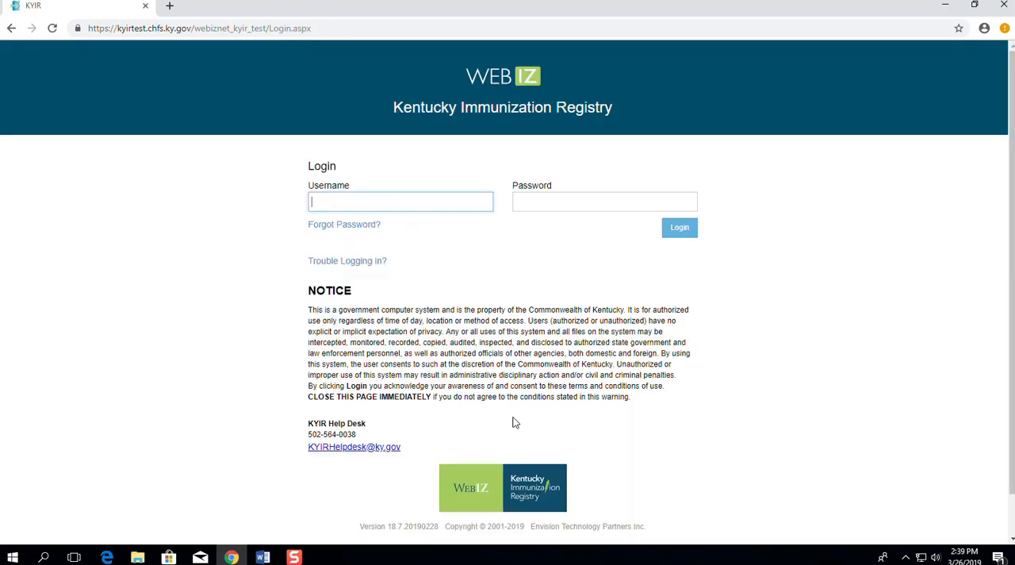
Step: Review the KYIR Help Desk contact details on the login page
drag(309, 422, 403, 446)
click(297, 444)
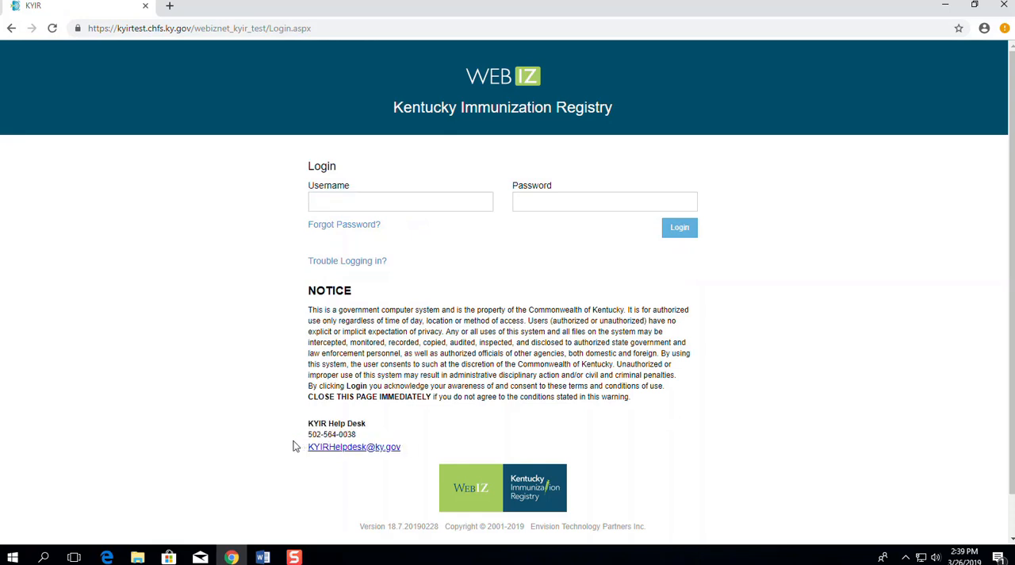